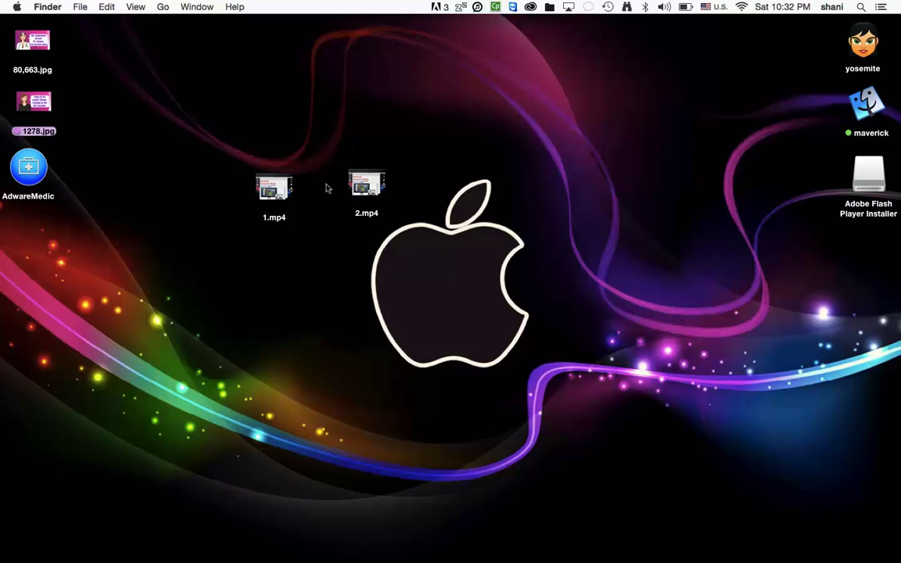
Open the video 1.mp4 from the Desktop in QuickTime Player.
mouse_move(285, 194)
mouse_move(263, 555)
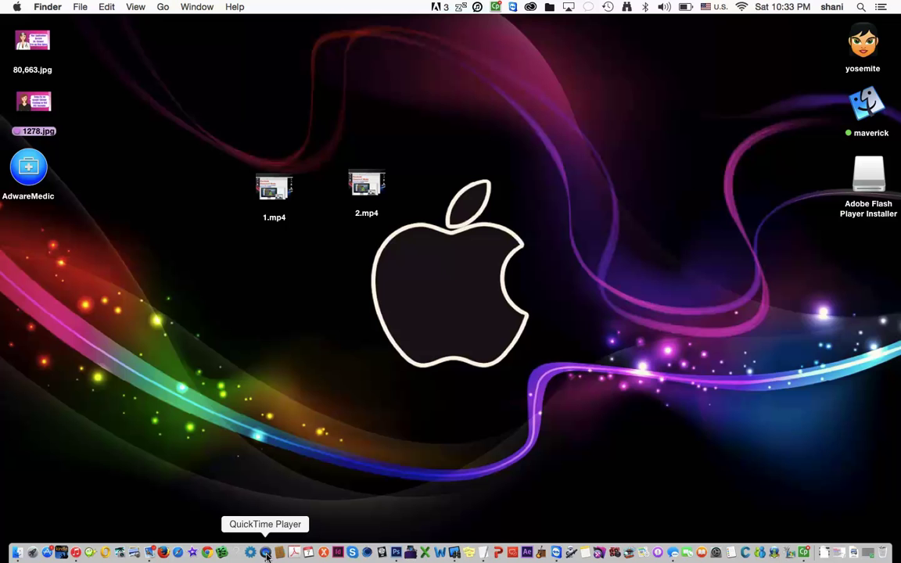
left_click(266, 556)
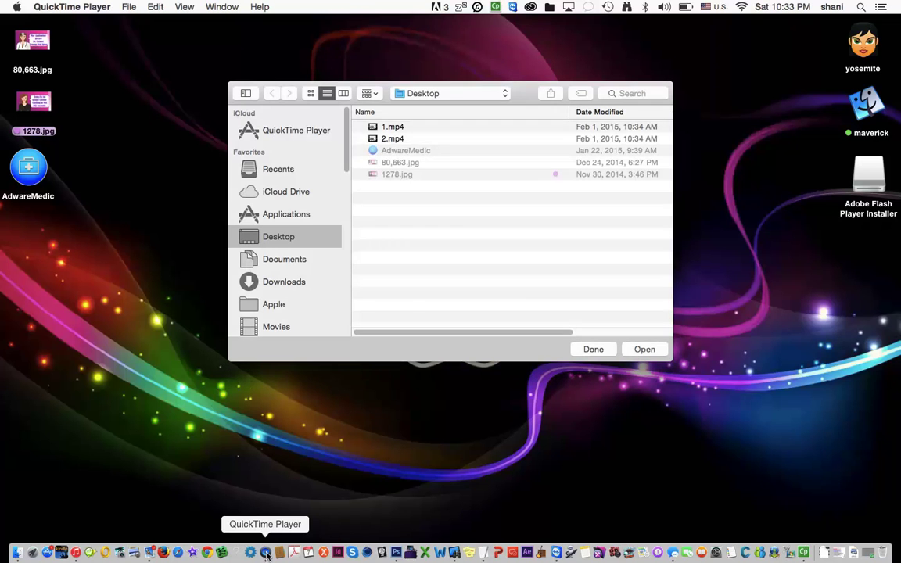
left_click(120, 6)
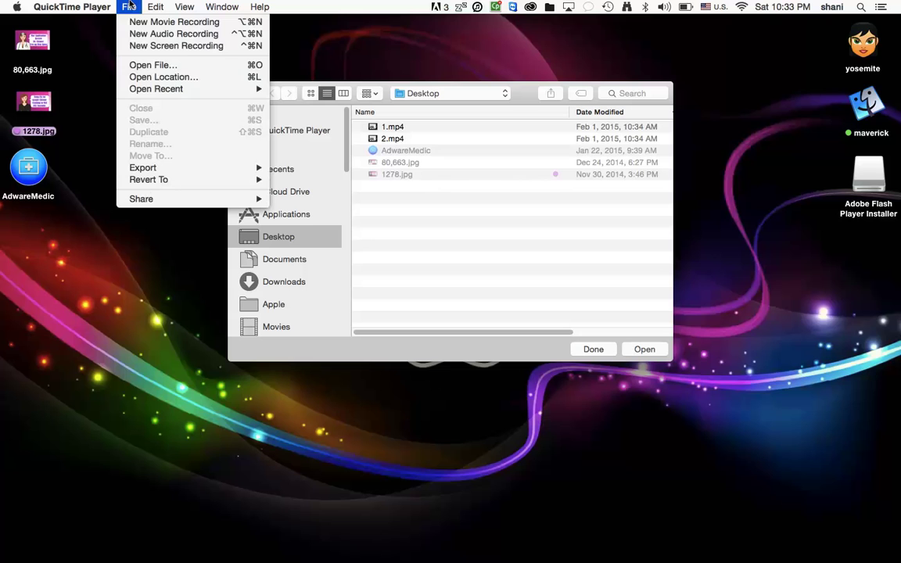
left_click(158, 67)
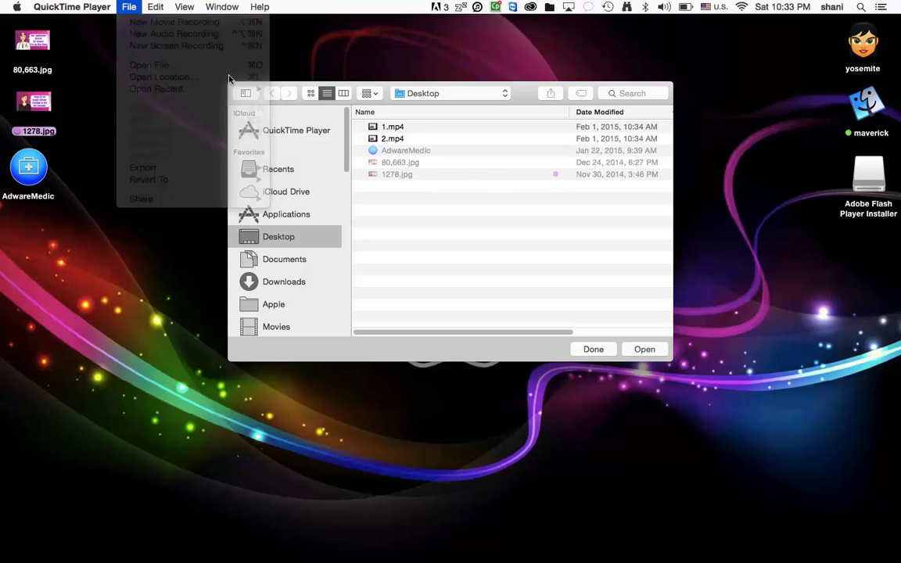
left_click(399, 126)
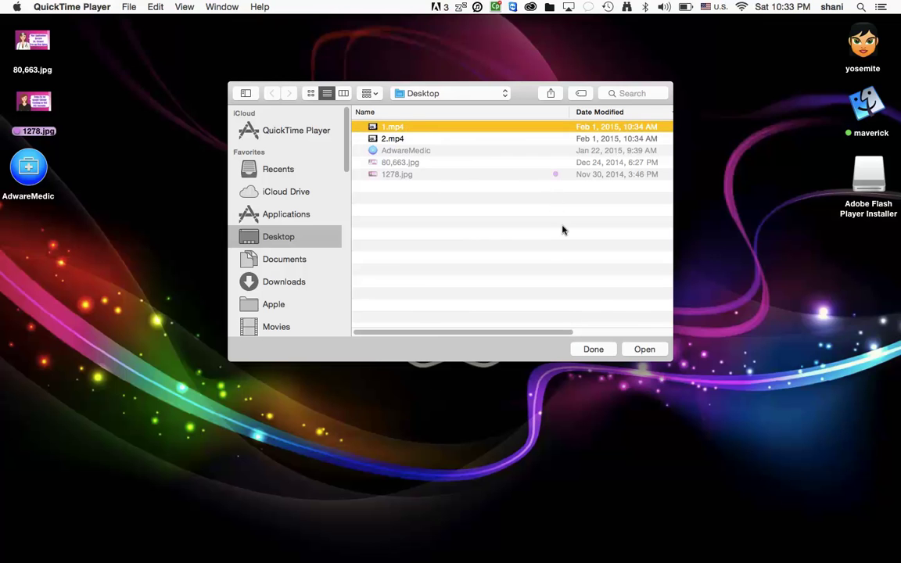
left_click(645, 349)
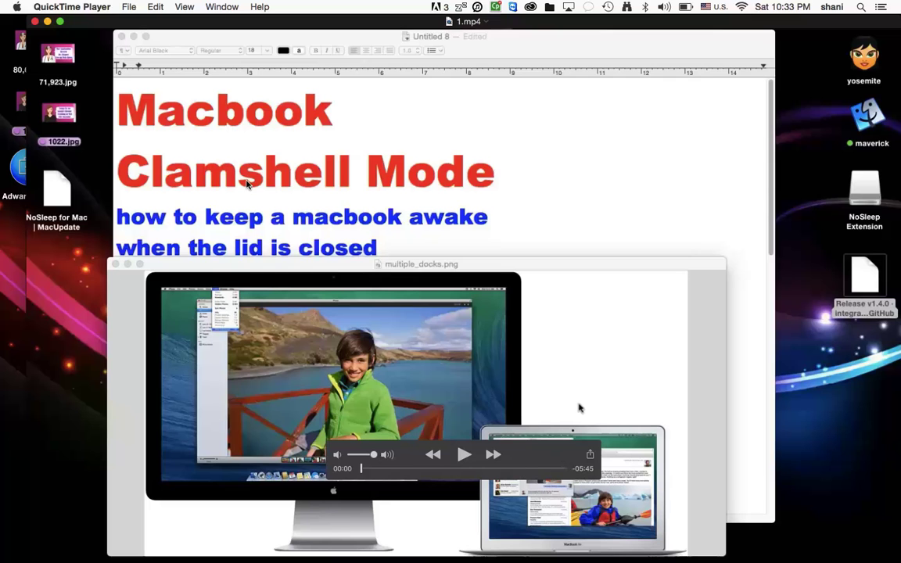
Trim both ends of the video, keeping a middle section about 2:35 long that starts at about 01:40.
left_click(157, 7)
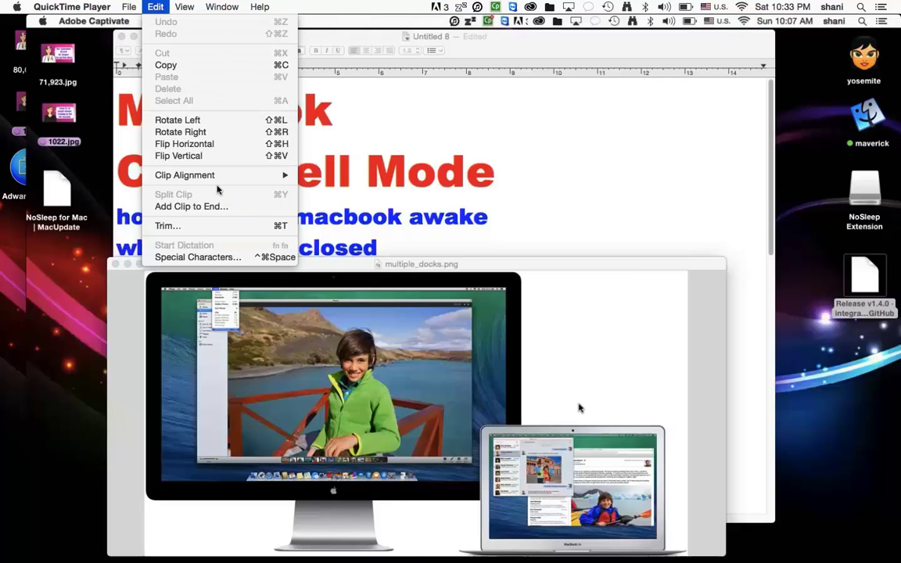
left_click(204, 226)
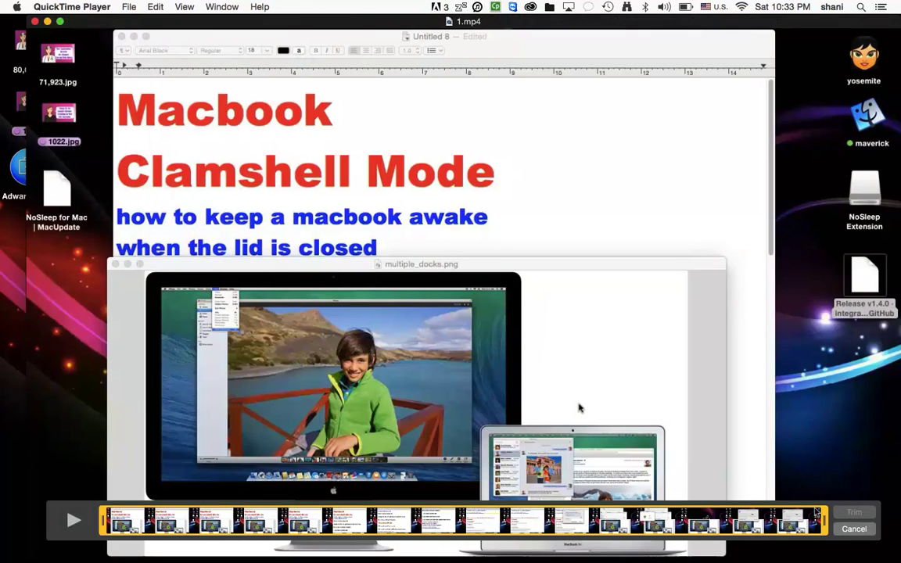
left_click_drag(829, 524, 638, 559)
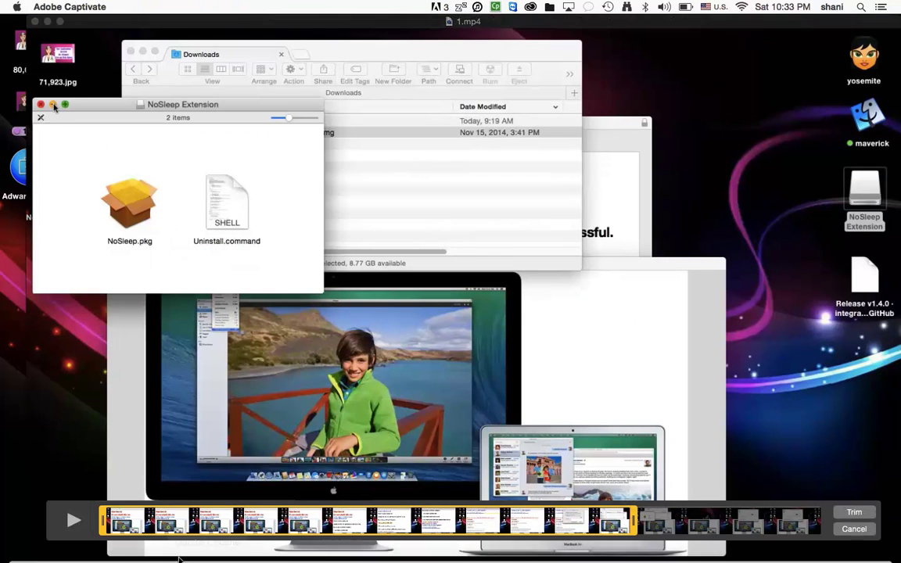
left_click_drag(104, 523, 312, 520)
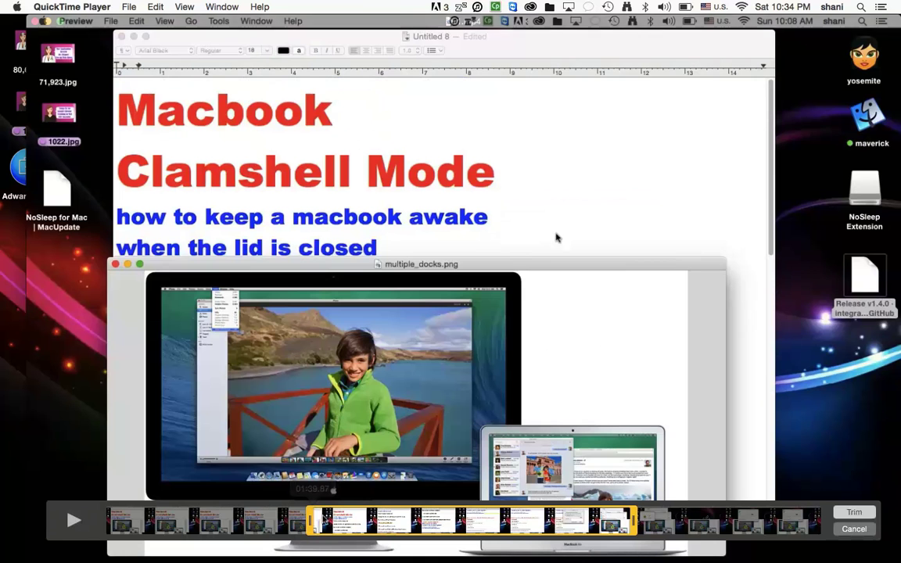
left_click_drag(636, 523, 642, 523)
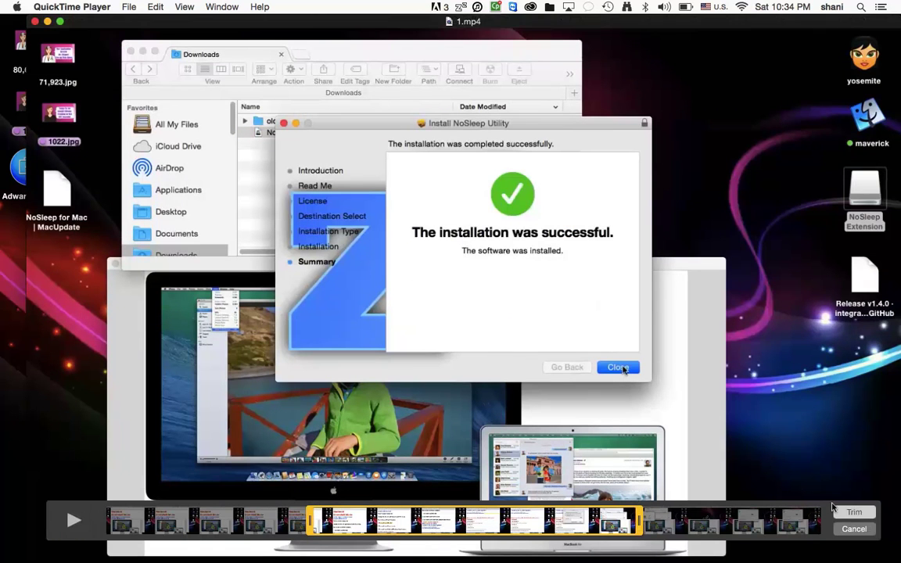
left_click(854, 512)
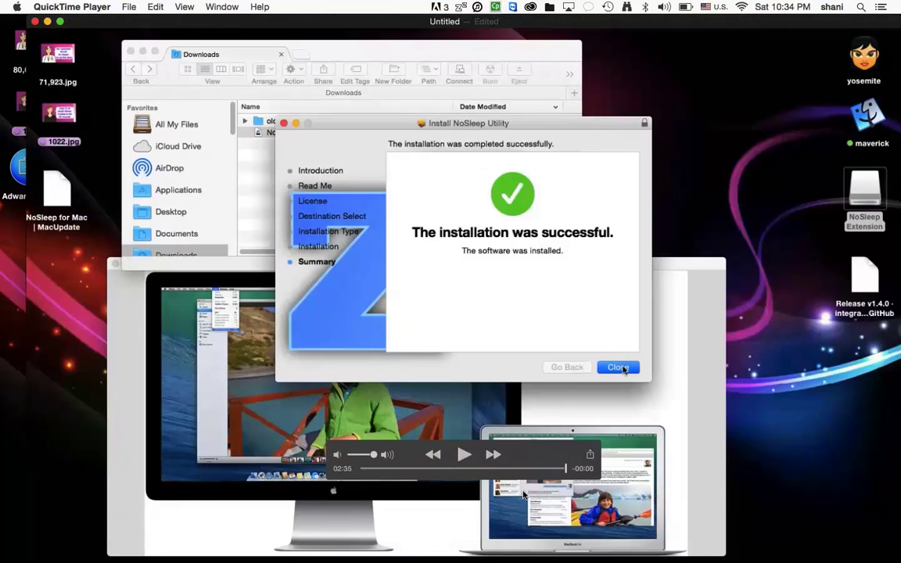
left_click(154, 7)
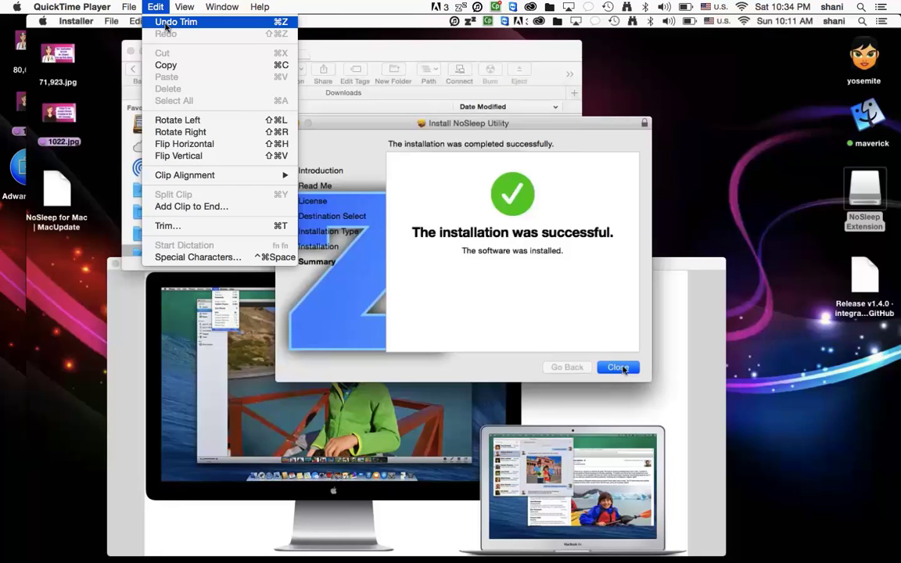
left_click(159, 7)
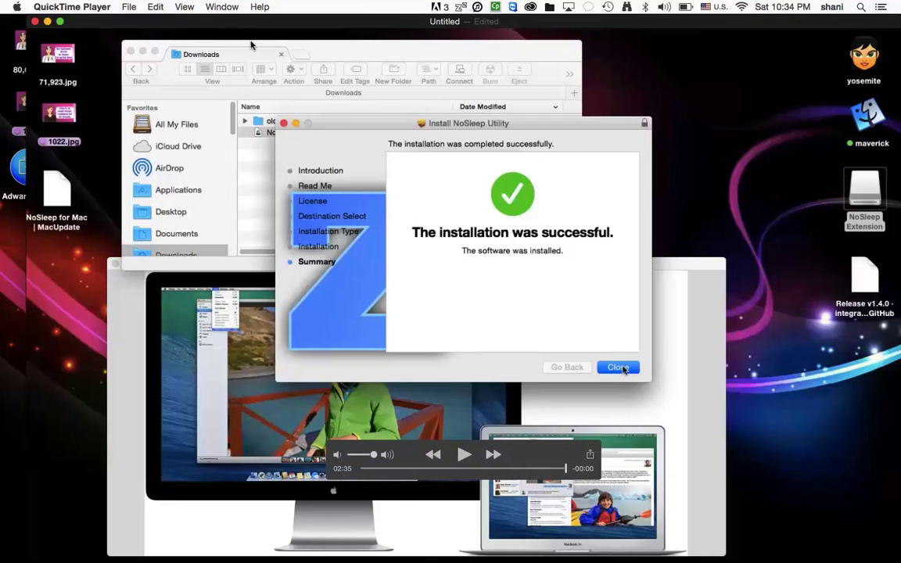
left_click(158, 7)
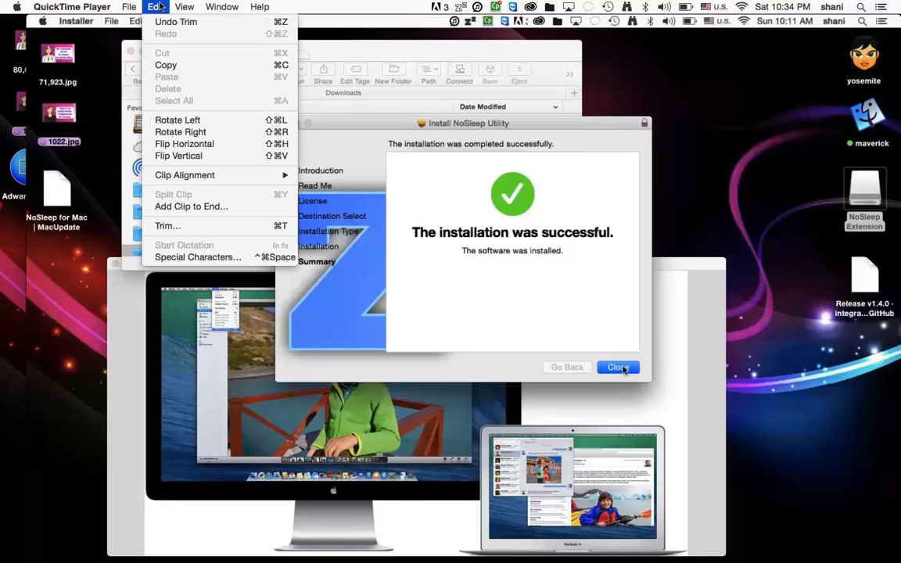
left_click(168, 226)
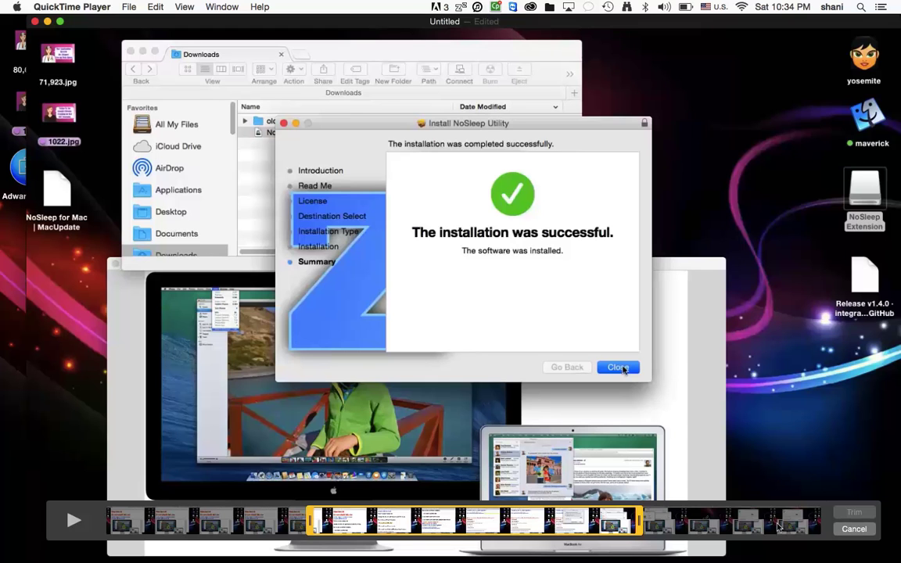
left_click(866, 535)
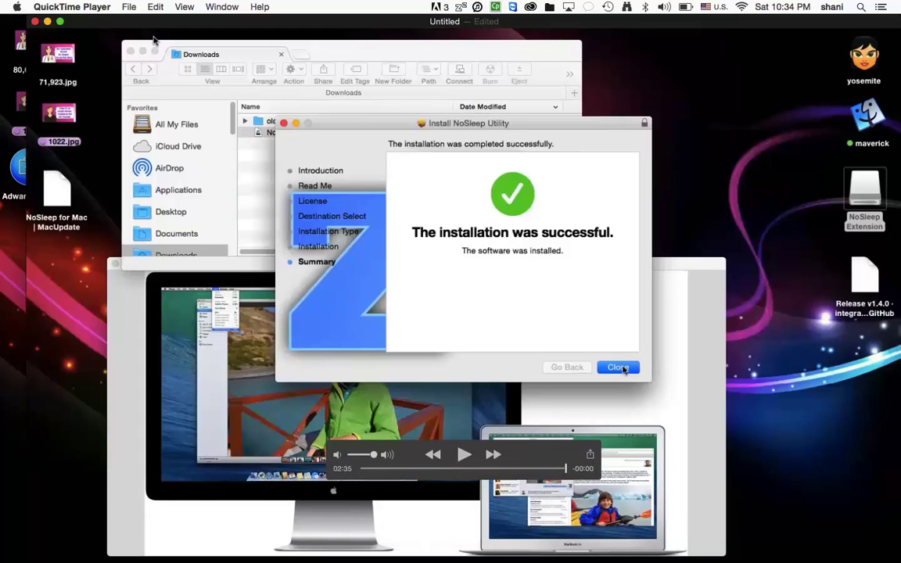
Save the trimmed video to the Desktop under the name 3.
left_click(129, 6)
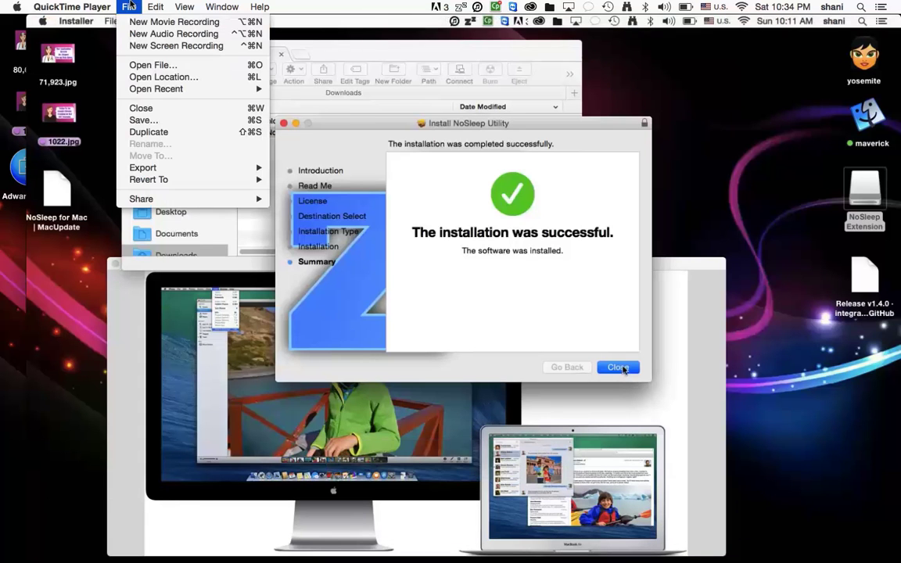
left_click(149, 119)
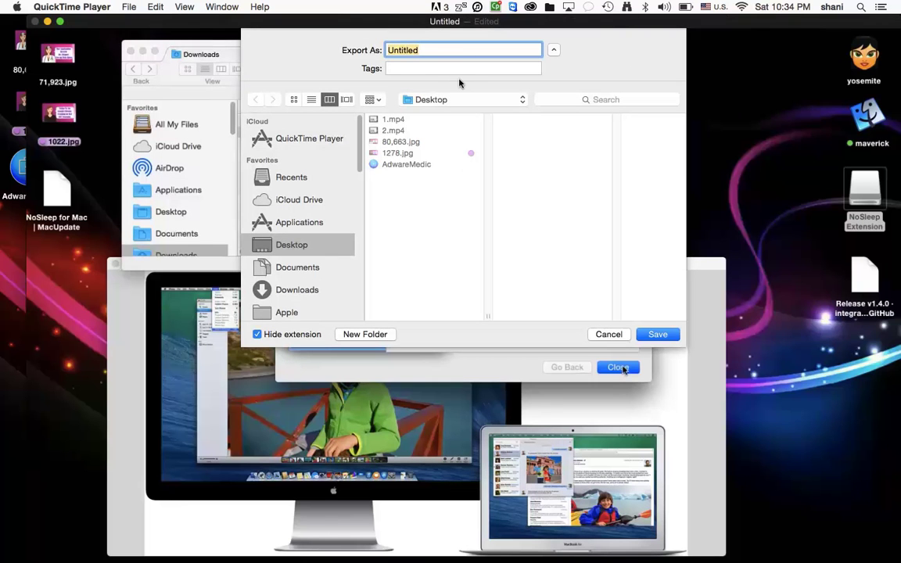
type("3")
left_click(658, 334)
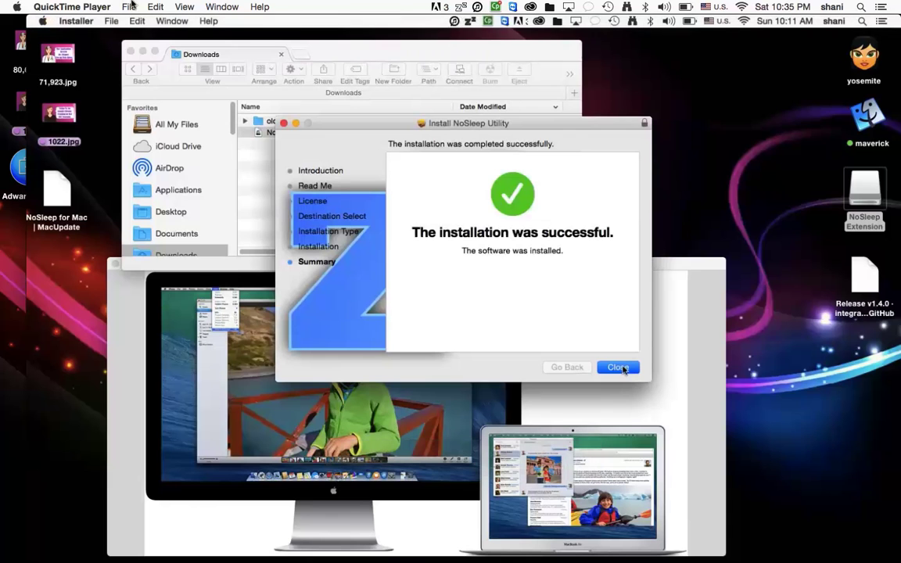
left_click(155, 6)
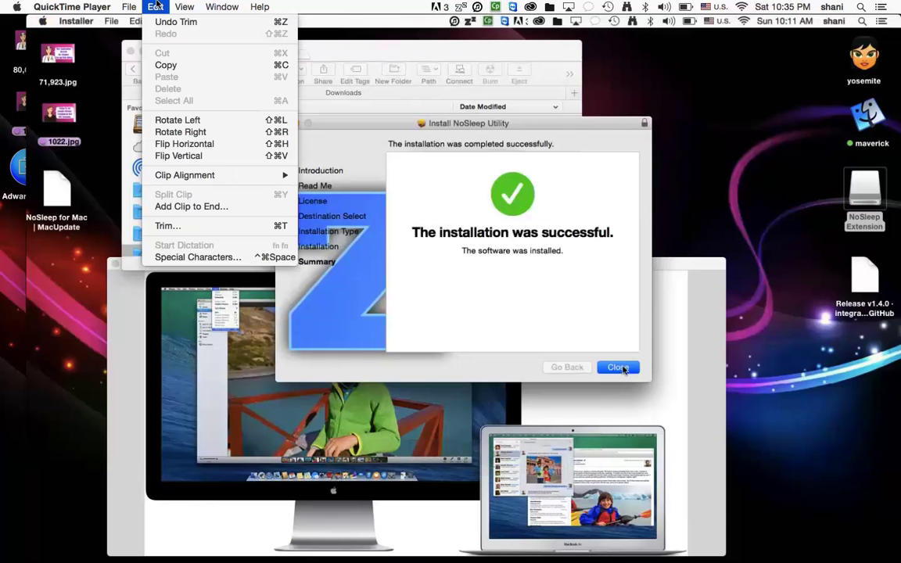
left_click(178, 226)
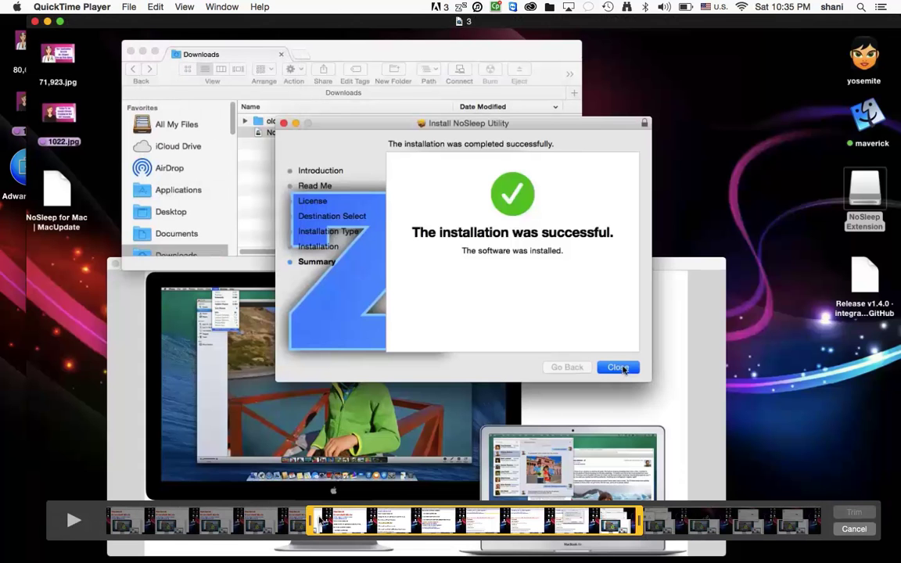
mouse_move(311, 522)
left_mouse_down()
mouse_move(197, 522)
mouse_move(338, 524)
mouse_move(327, 536)
mouse_move(319, 532)
left_mouse_up()
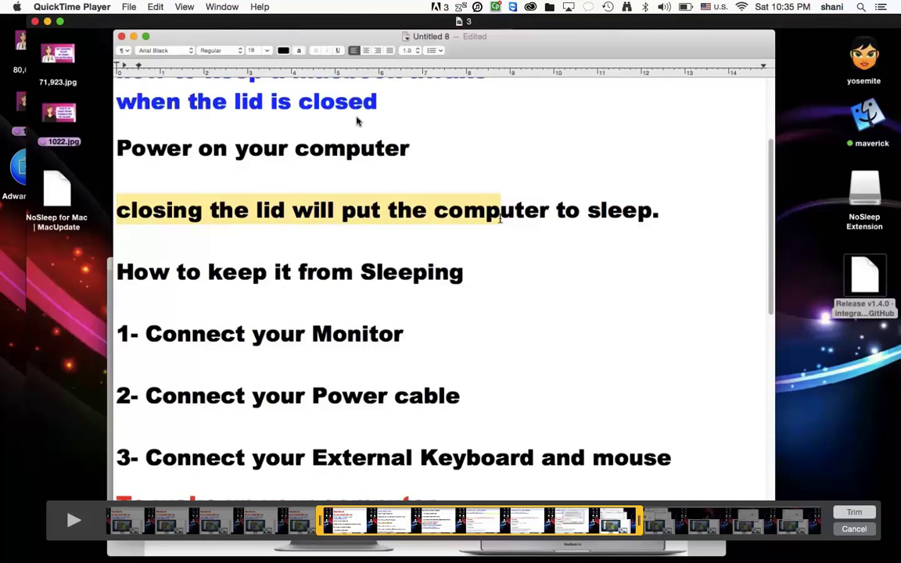
left_click(155, 8)
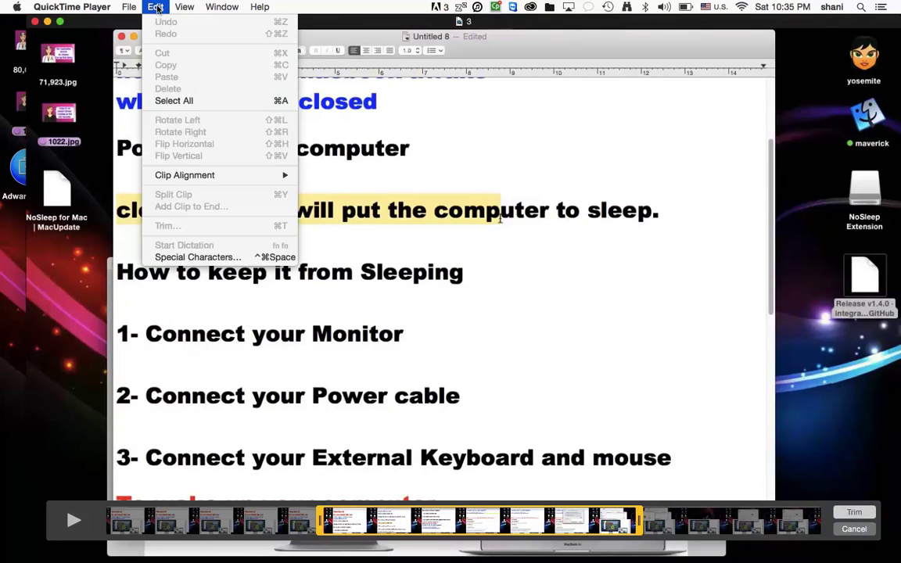
left_click(156, 8)
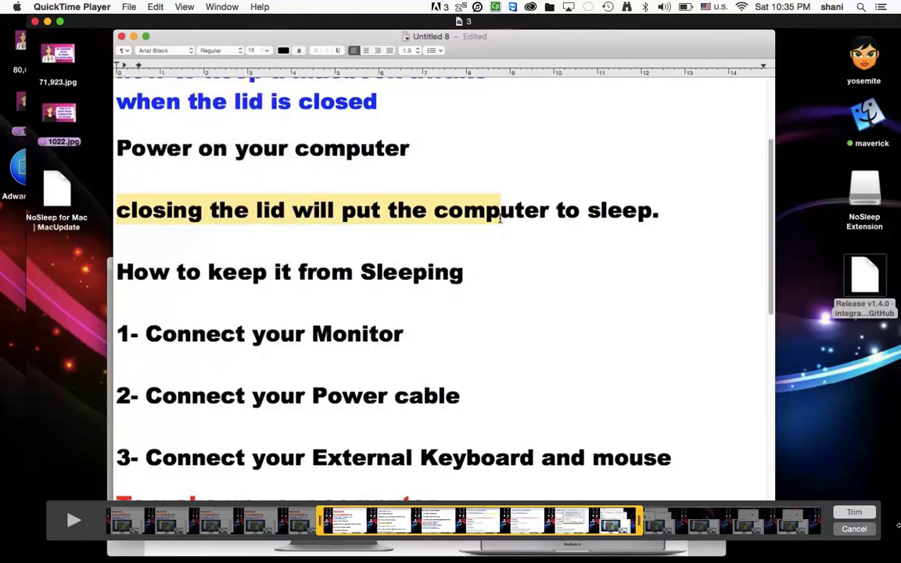
left_click(855, 530)
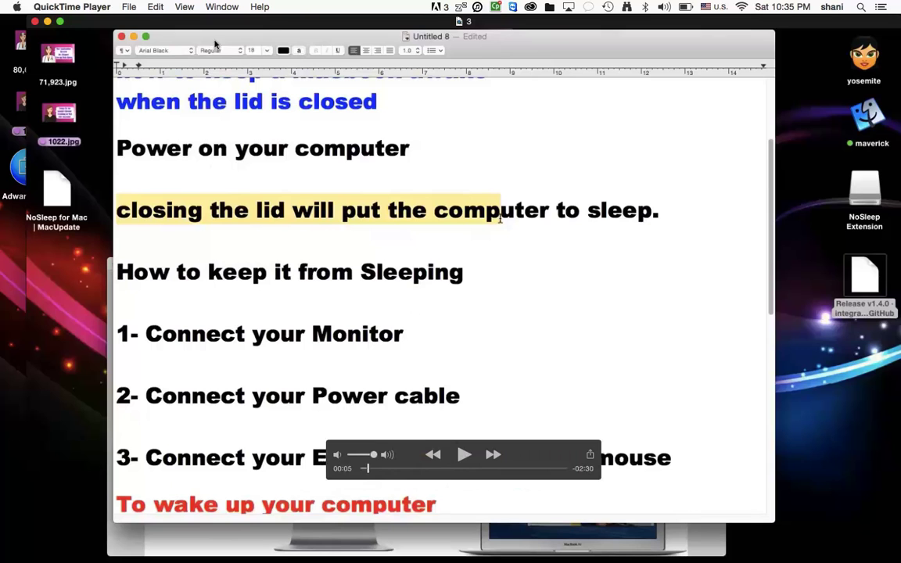
Add the clip 2.mp4 from the Desktop to the end of the trimmed video.
left_click(155, 7)
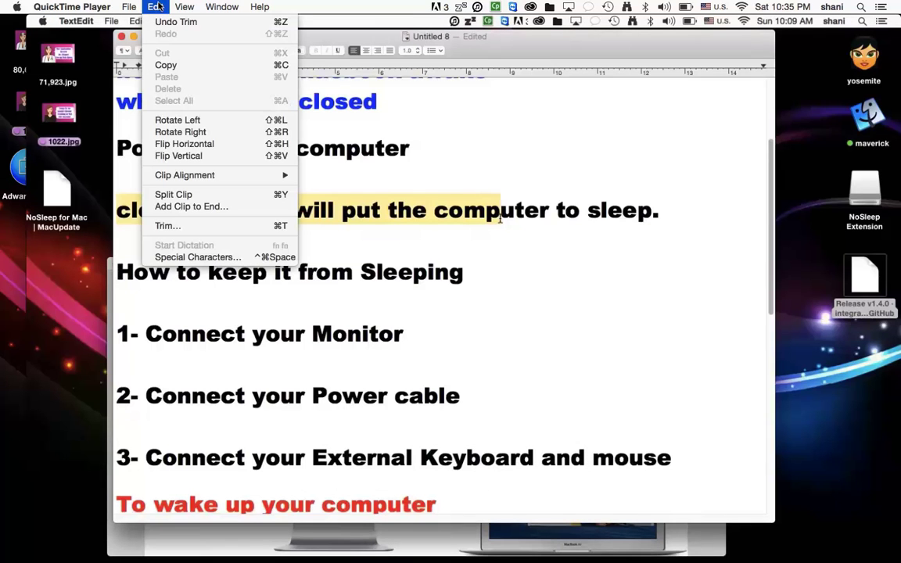
left_click(216, 208)
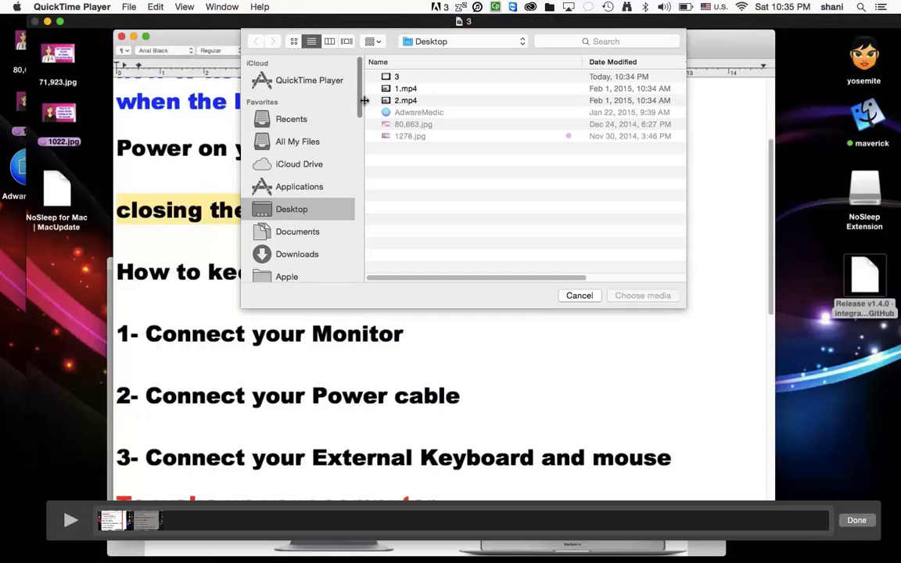
left_click(416, 102)
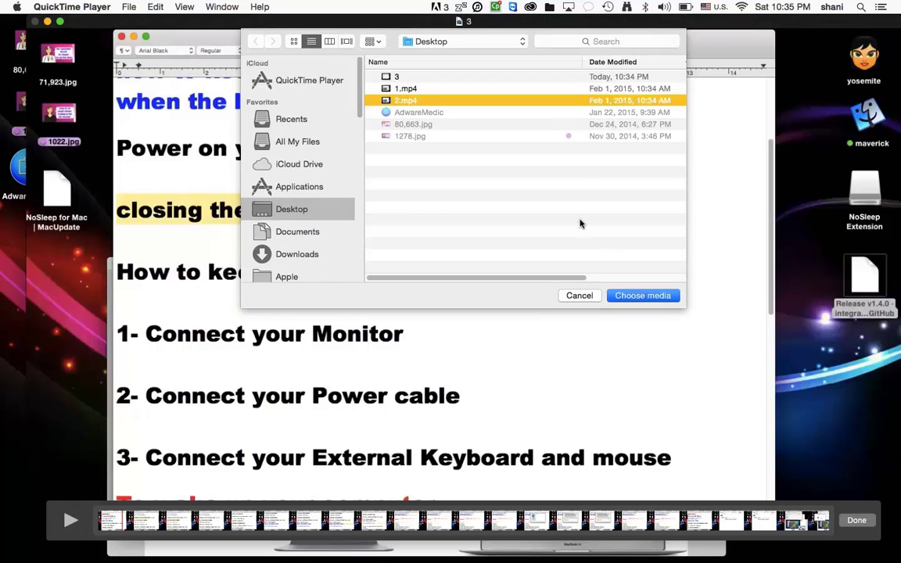
left_click(643, 296)
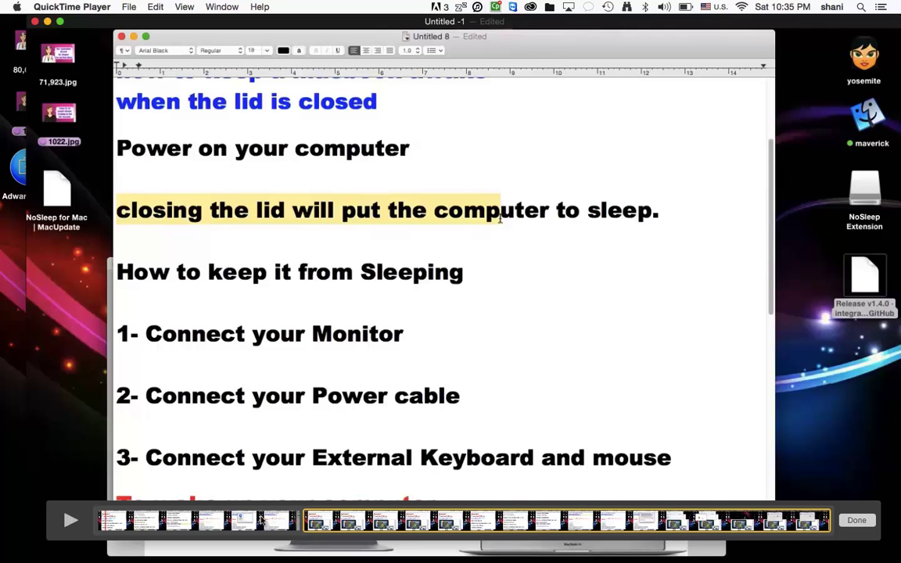
Select the joined clips in turn and preview part of the first one.
left_click(264, 520)
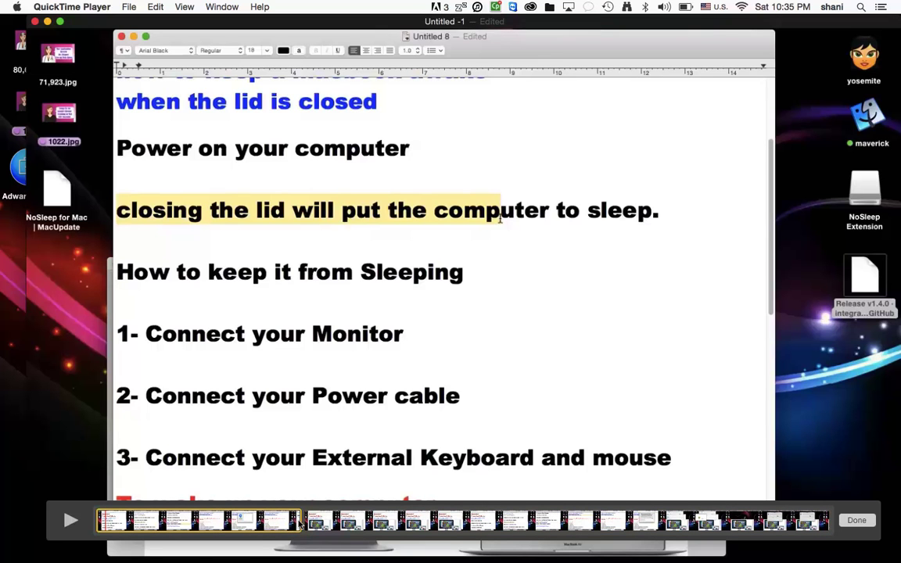
left_click(335, 525)
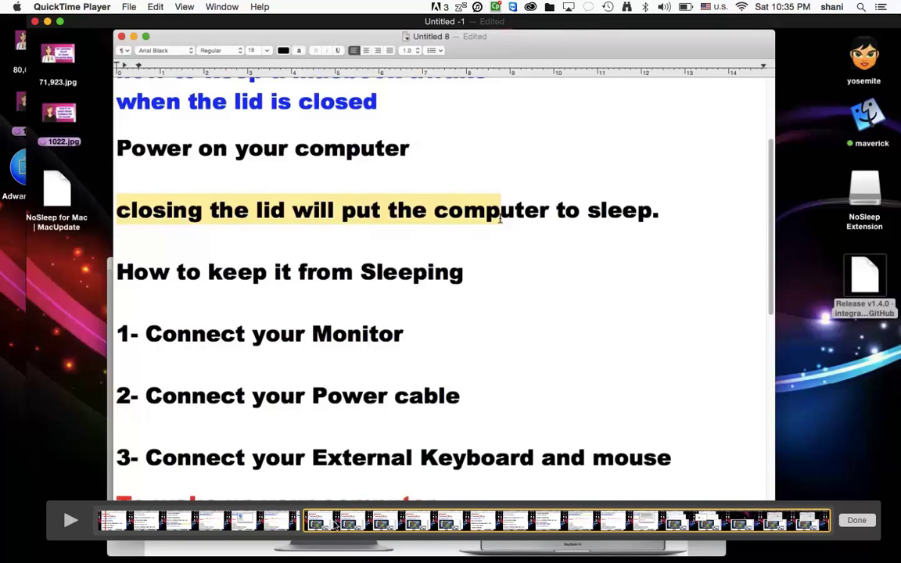
left_click(270, 522)
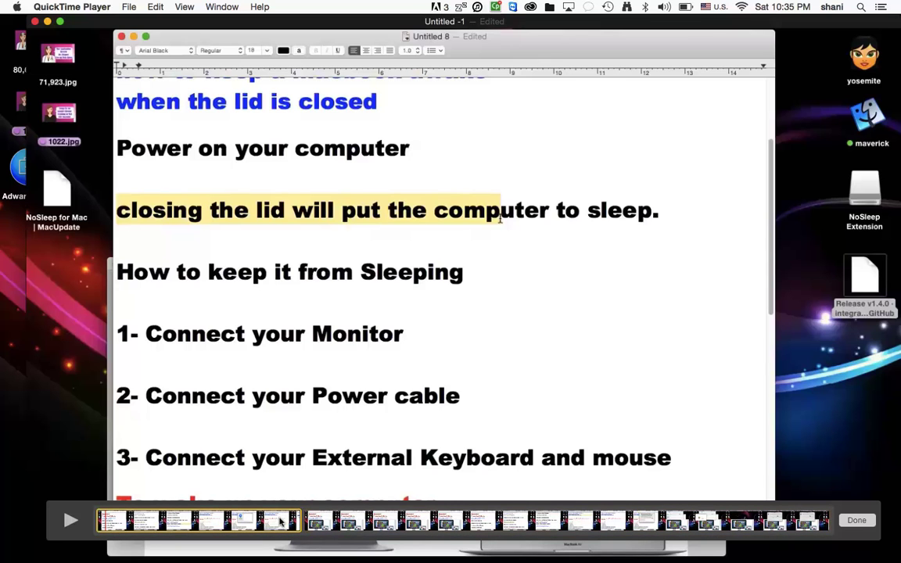
left_click(70, 521)
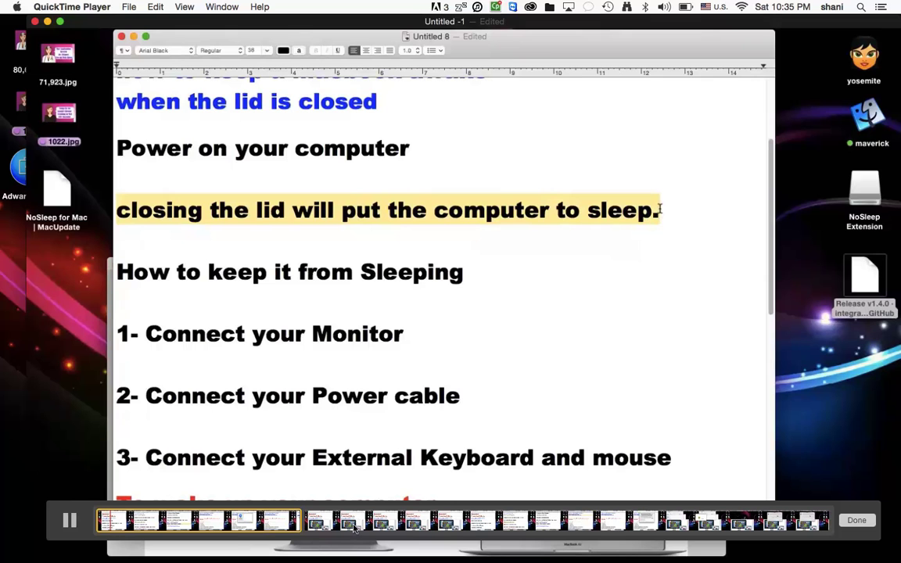
key("space")
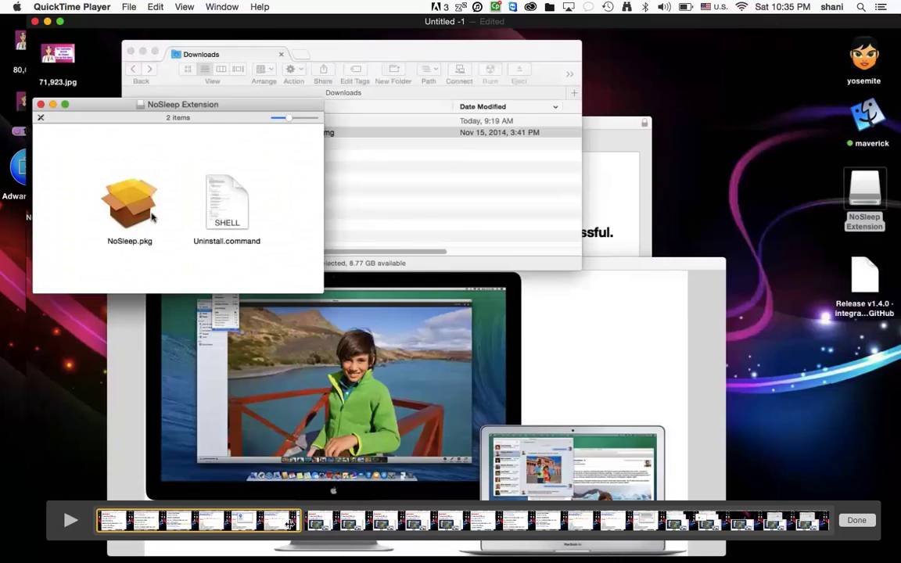
Finish previewing and editing the joined clips, and export only the movie's audio to the Desktop as Untitled -1.
key("space")
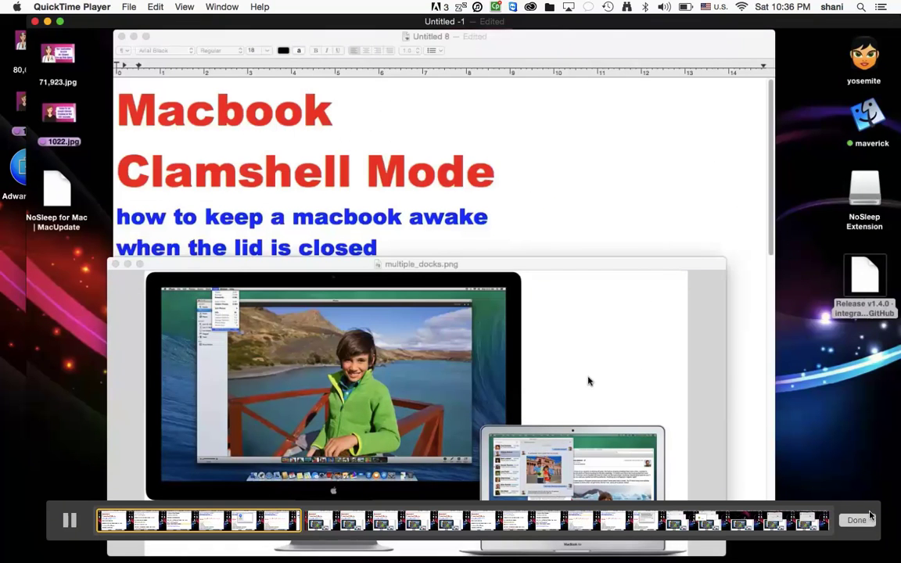
left_click(869, 520)
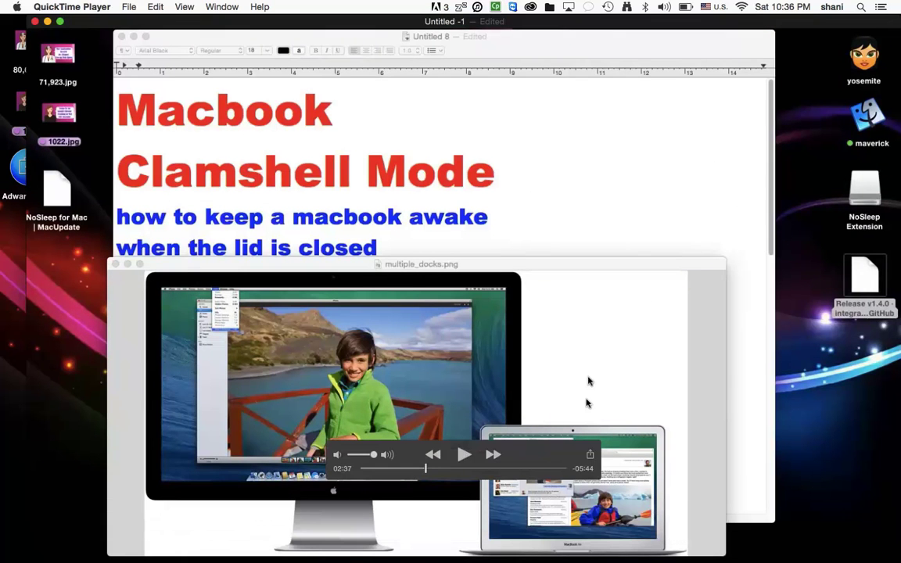
left_click(129, 6)
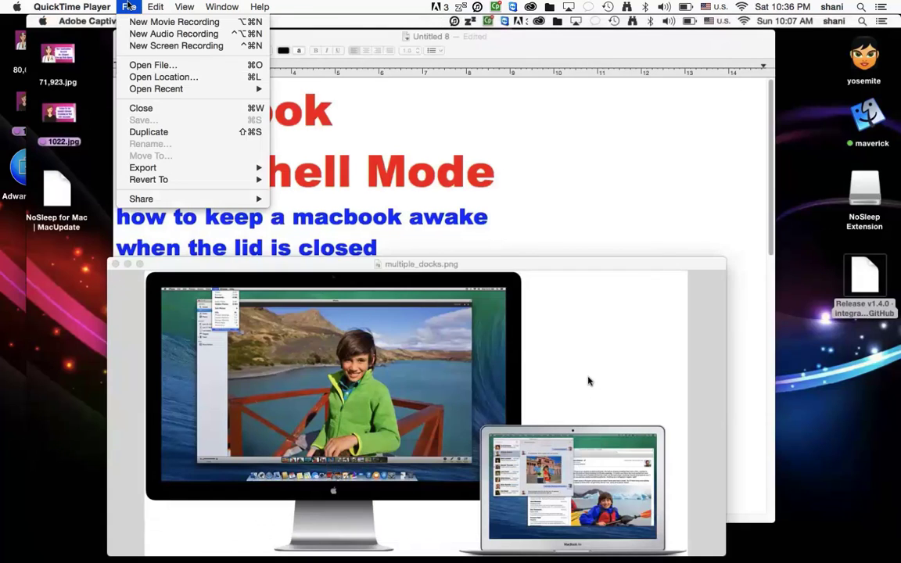
mouse_move(185, 173)
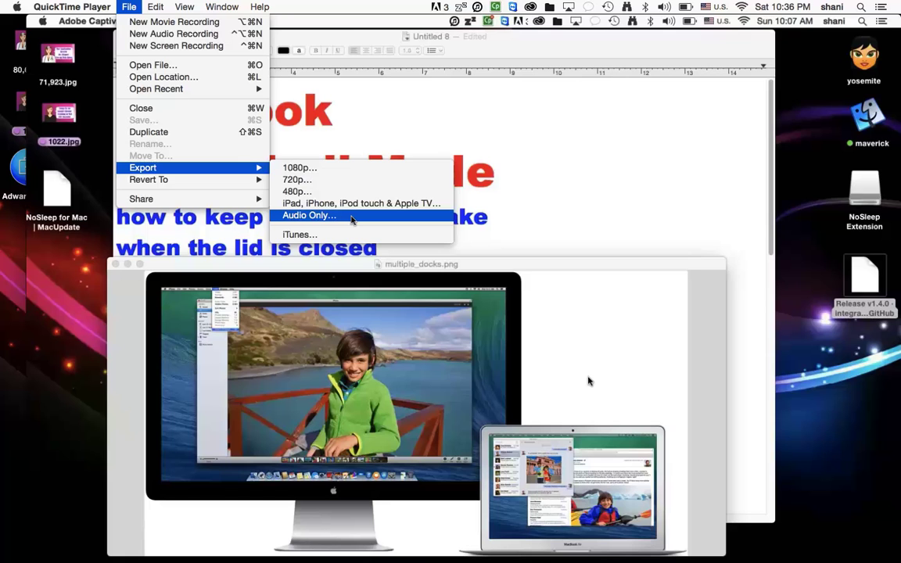
left_click(351, 219)
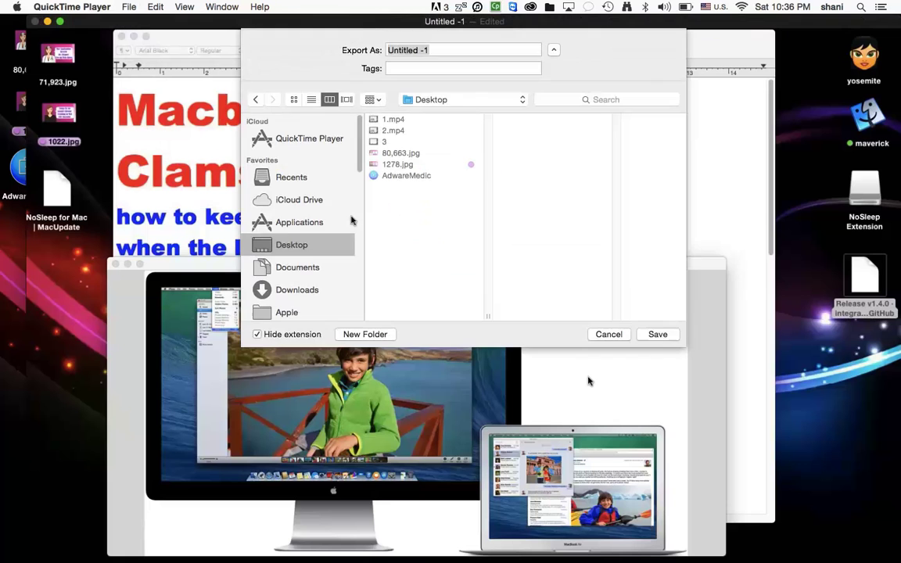
left_click(657, 335)
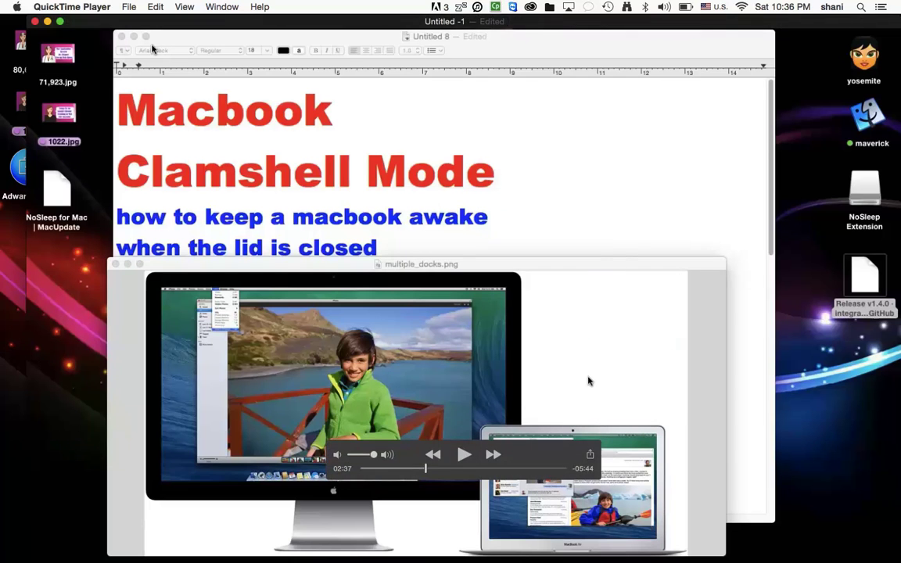
Close the joined movie without saving it, and open the exported audio file Untitled -1 near the middle of the screen.
left_click(35, 23)
left_click(407, 168)
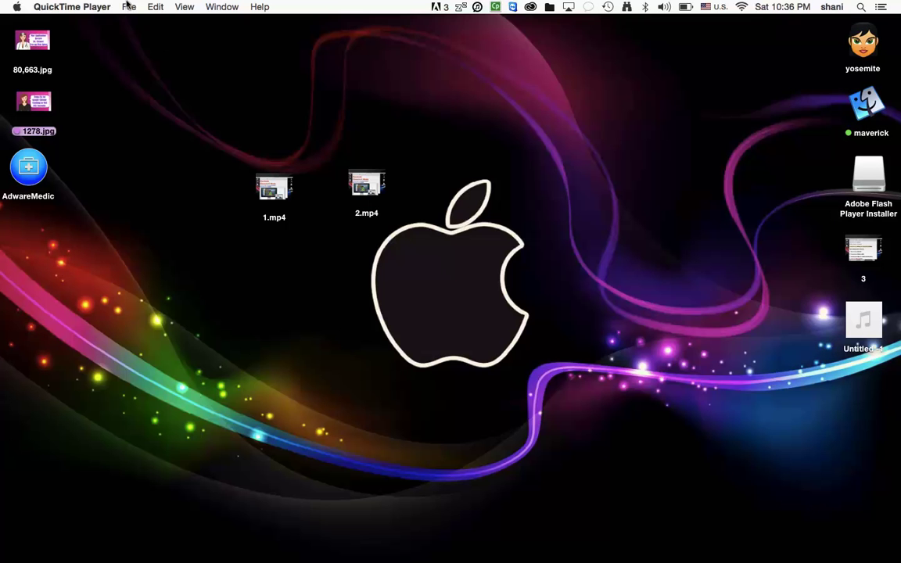
left_click(128, 7)
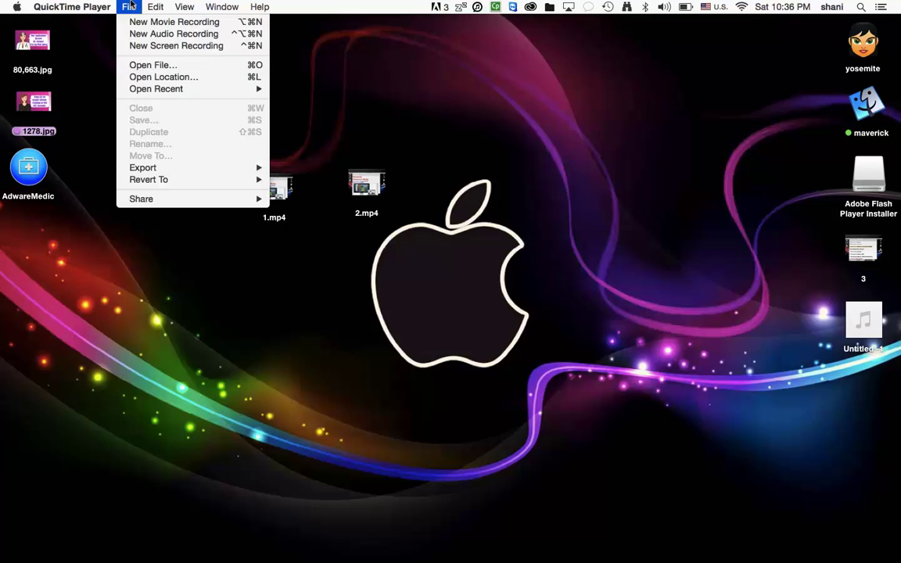
left_click(152, 65)
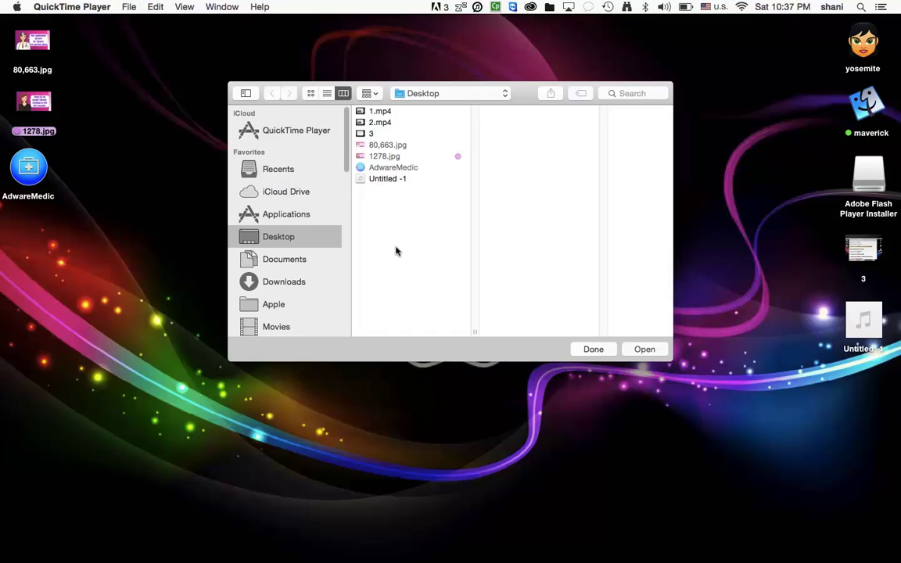
left_click(399, 180)
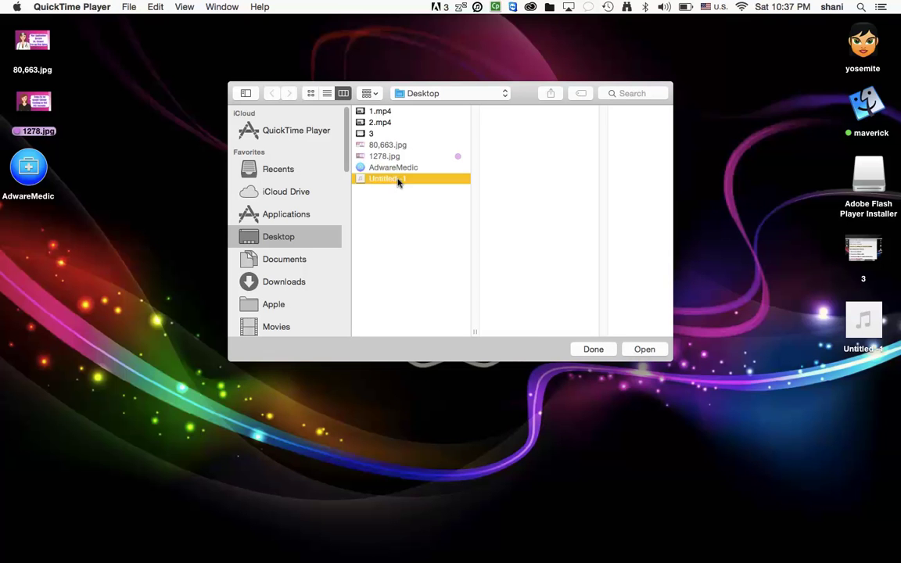
left_click(644, 350)
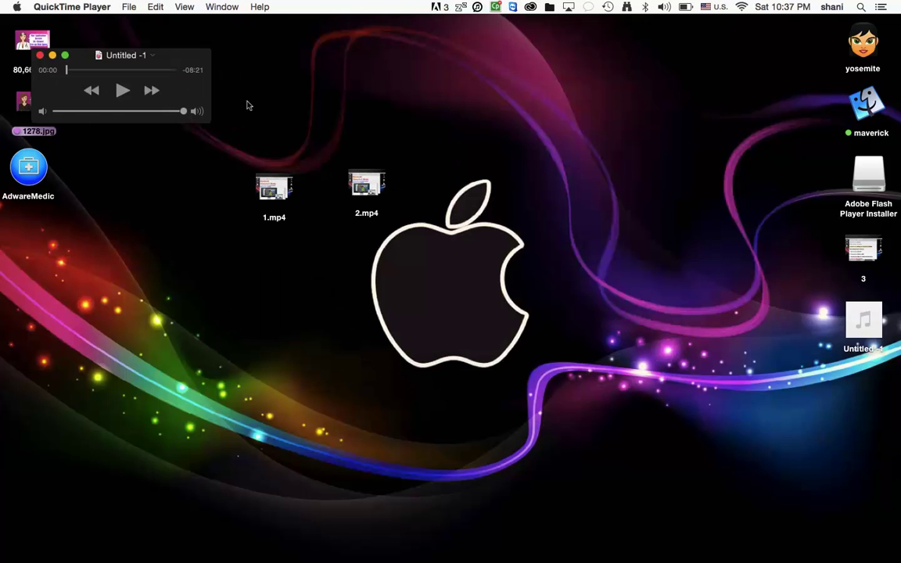
left_click_drag(173, 60, 389, 144)
mouse_move(421, 203)
left_mouse_down()
mouse_move(440, 216)
mouse_move(423, 221)
left_mouse_up()
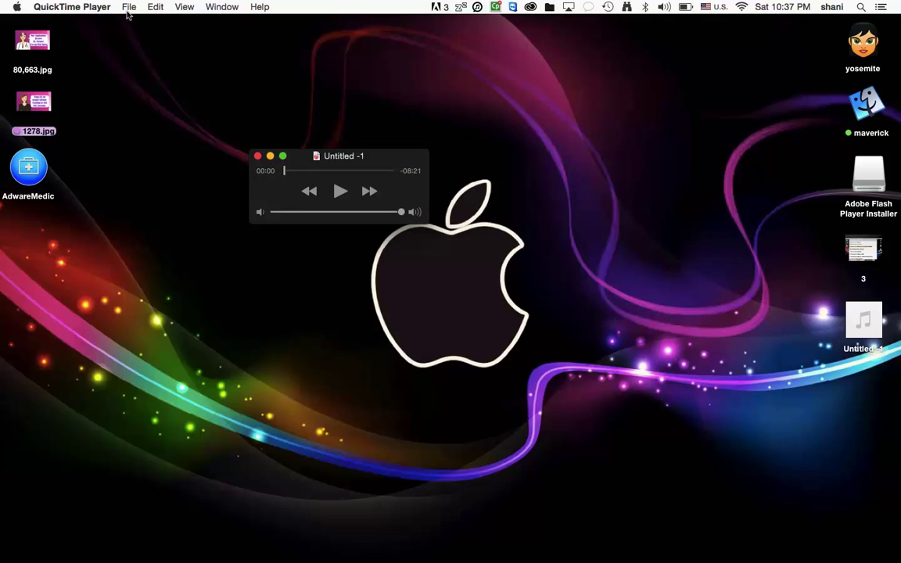
Trim both ends of the audio to a middle section about 3:13 long, playing parts of the selection to check it.
left_click(156, 6)
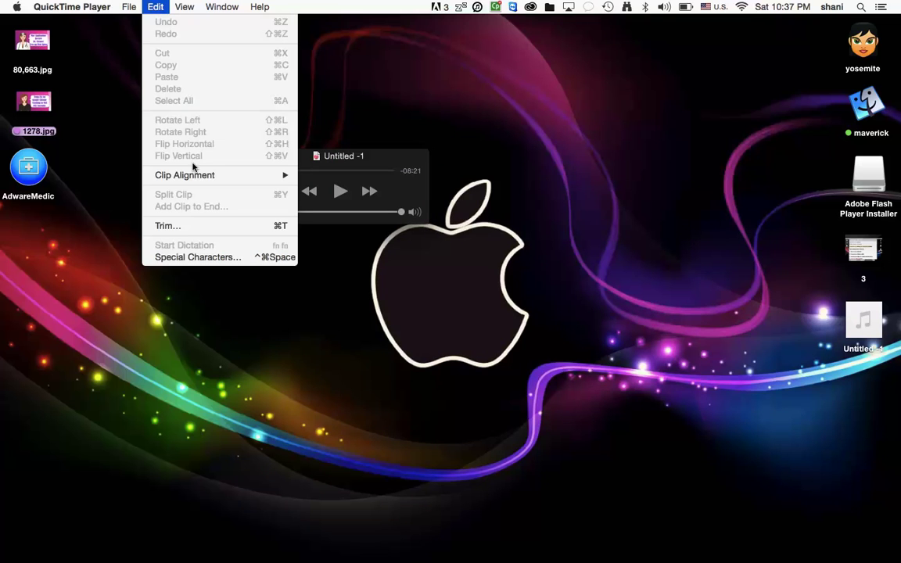
left_click(175, 226)
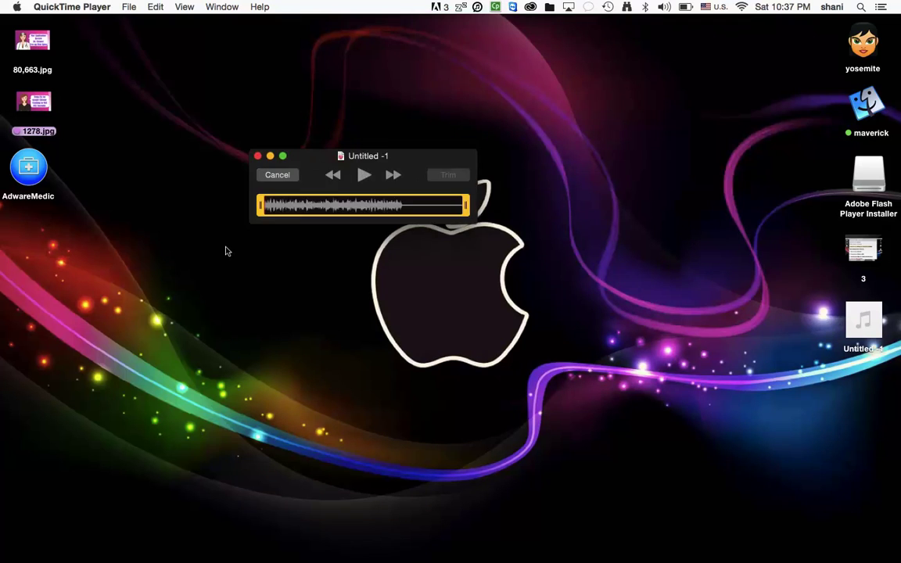
left_click_drag(467, 208, 427, 212)
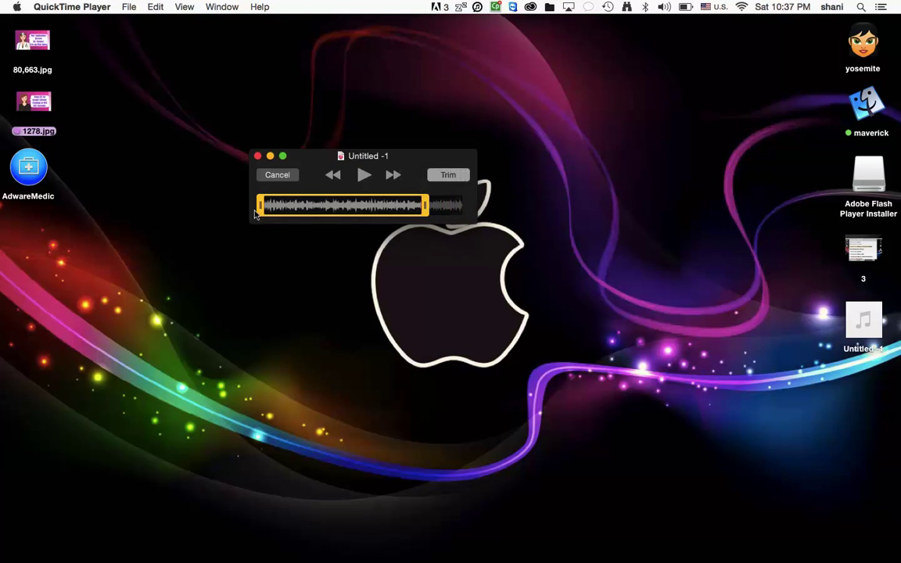
left_click_drag(260, 206, 295, 208)
left_click(361, 179)
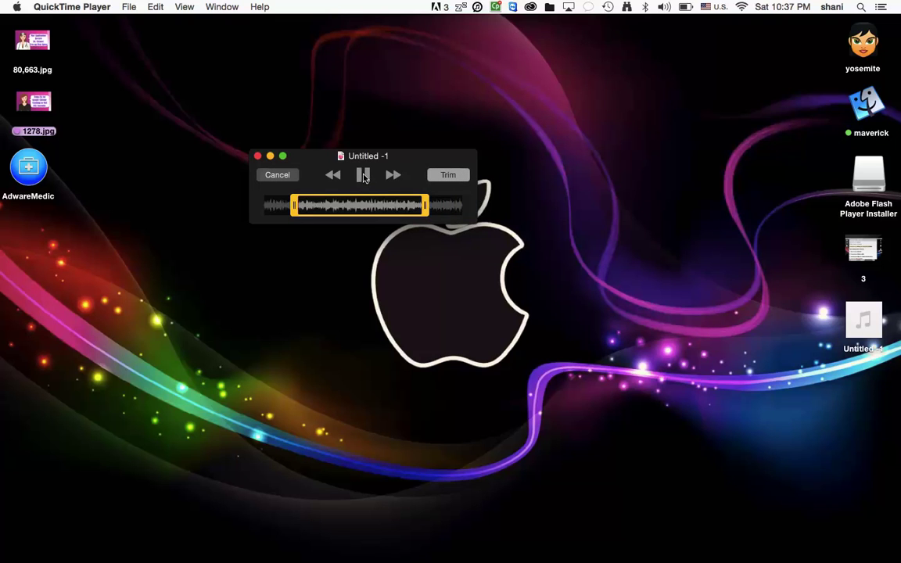
left_click(364, 178)
left_click_drag(427, 206, 403, 205)
left_click_drag(295, 206, 318, 206)
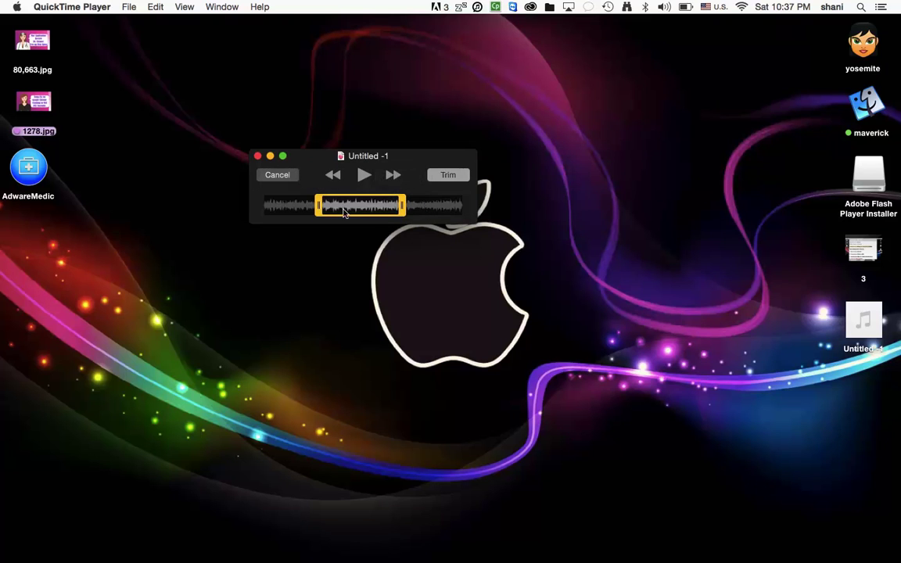
left_click(368, 178)
left_click(367, 177)
left_click(446, 177)
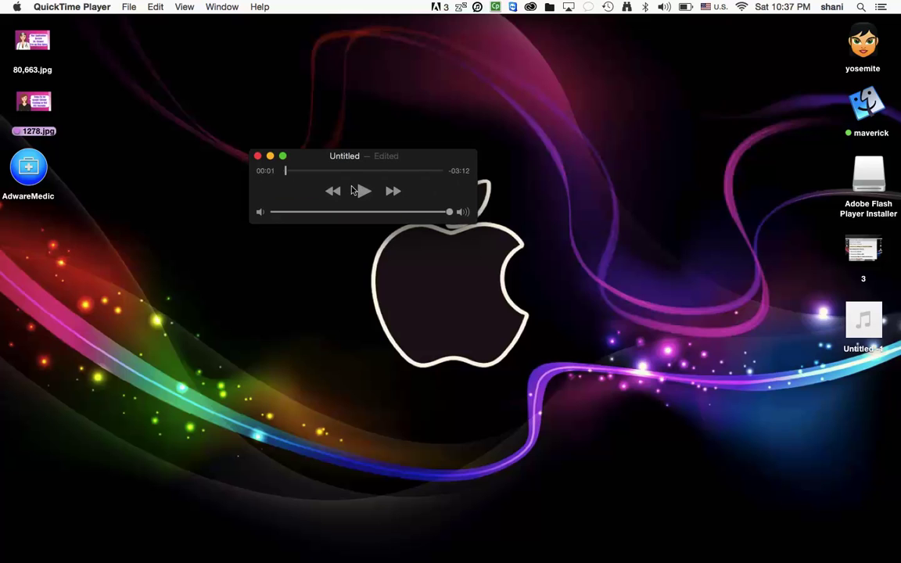
Export the trimmed audio to the Desktop as an audio-only file named 55.
left_click(129, 6)
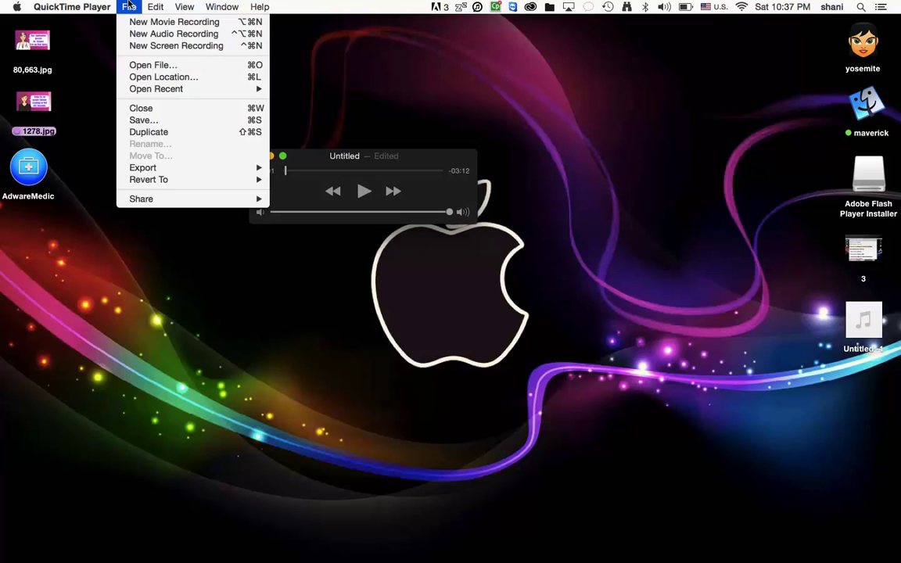
mouse_move(157, 171)
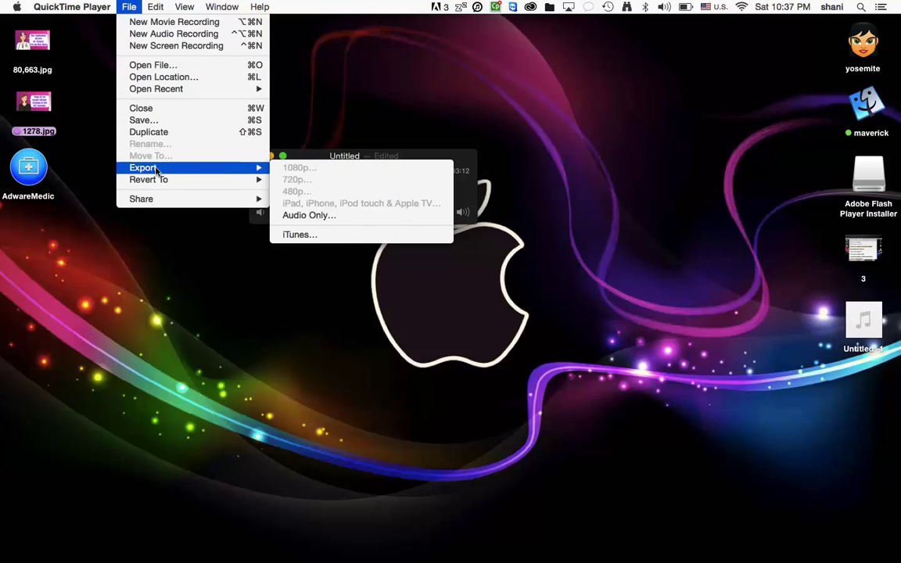
left_click(307, 216)
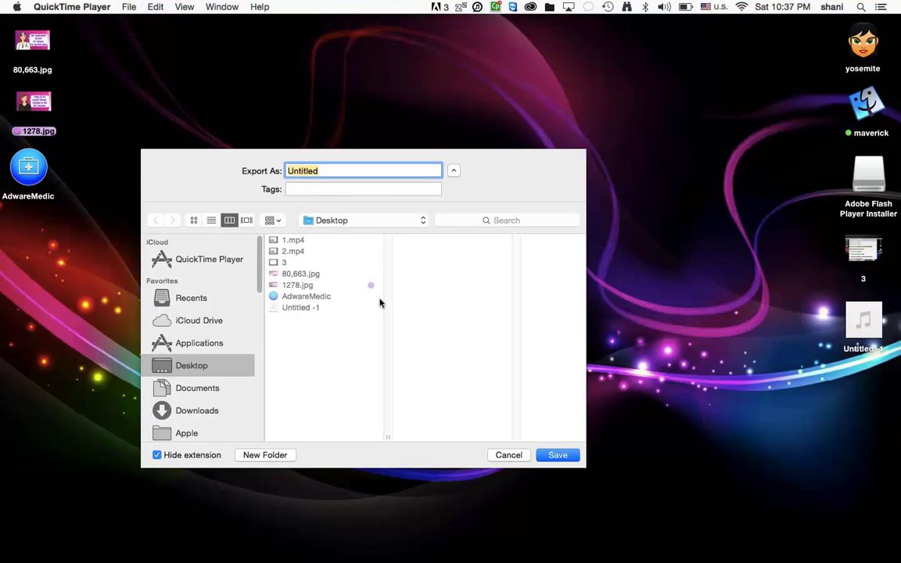
type("55")
left_click(570, 456)
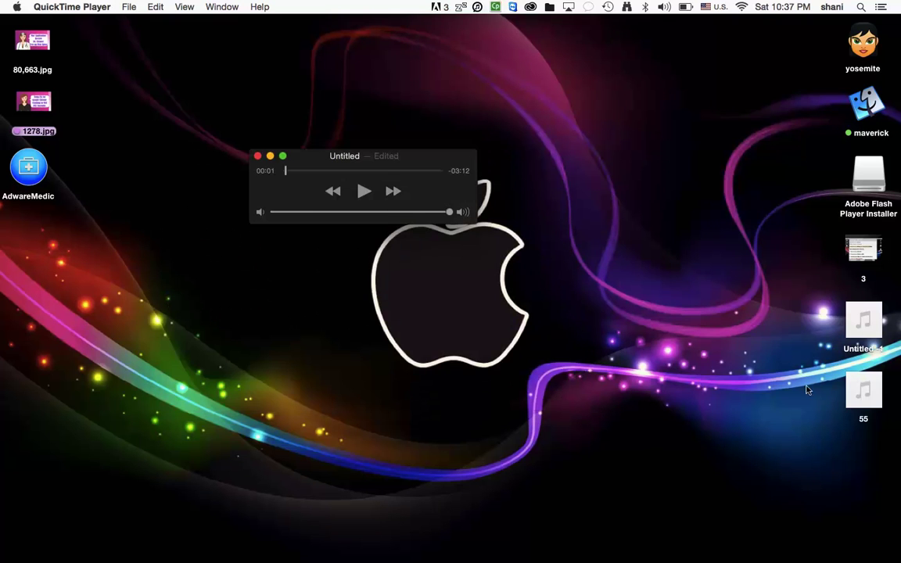
Arrange the Desktop files with 1.mp4 beside 2.mp4, Untitled -1 beside 55, and 3 below them, moving the player window clear.
left_click(866, 321)
left_click_drag(760, 325, 535, 181)
left_click_drag(874, 399, 593, 176)
left_click_drag(864, 249, 456, 267)
left_click_drag(428, 157, 341, 316)
left_click_drag(259, 185, 271, 176)
left_click_drag(370, 186, 374, 181)
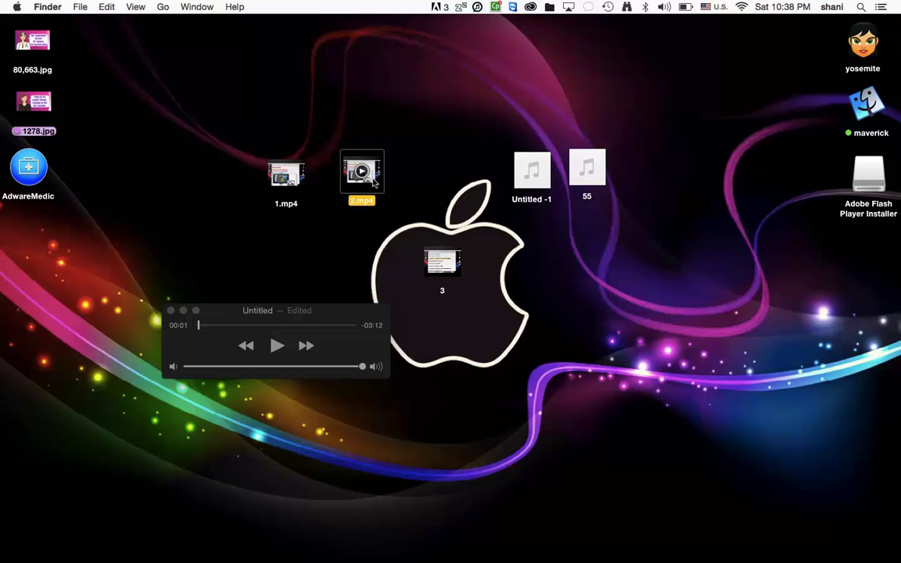
mouse_move(308, 552)
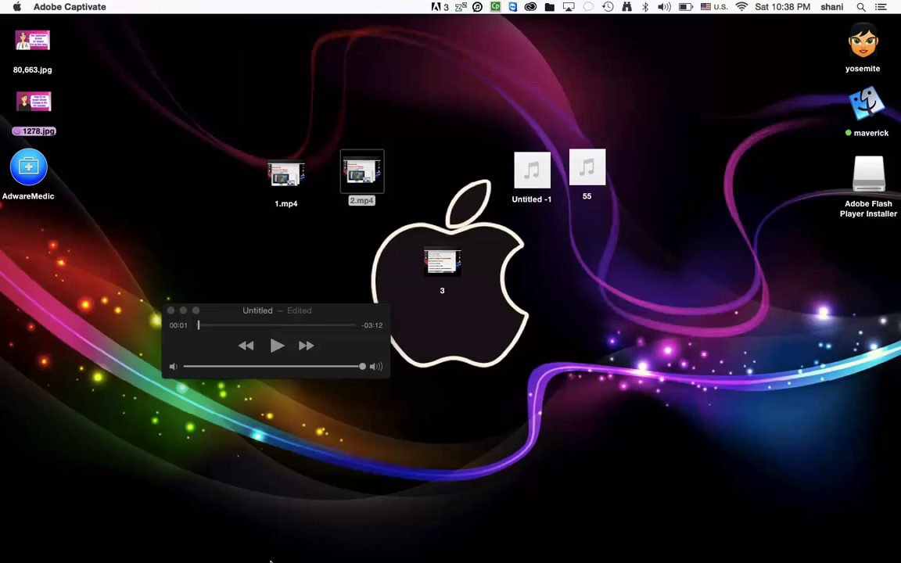
mouse_move(265, 553)
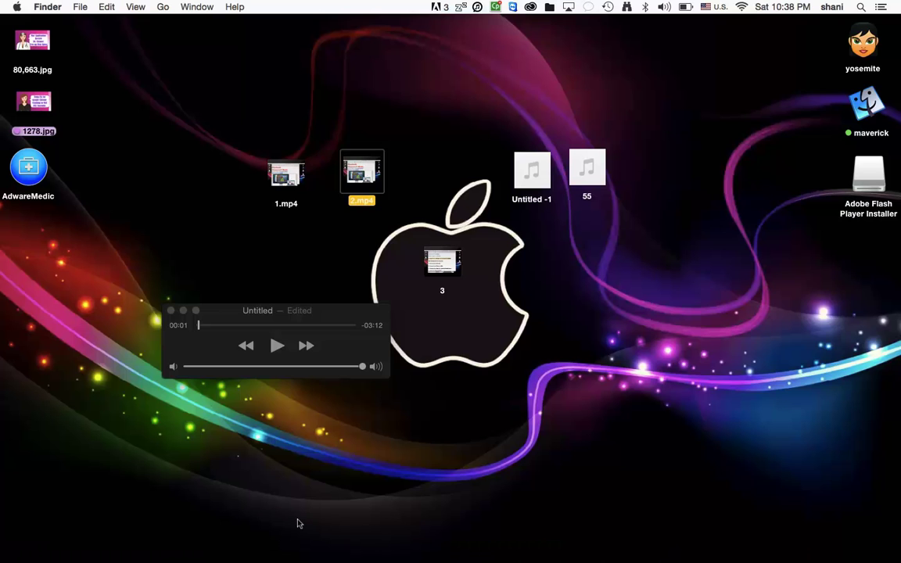